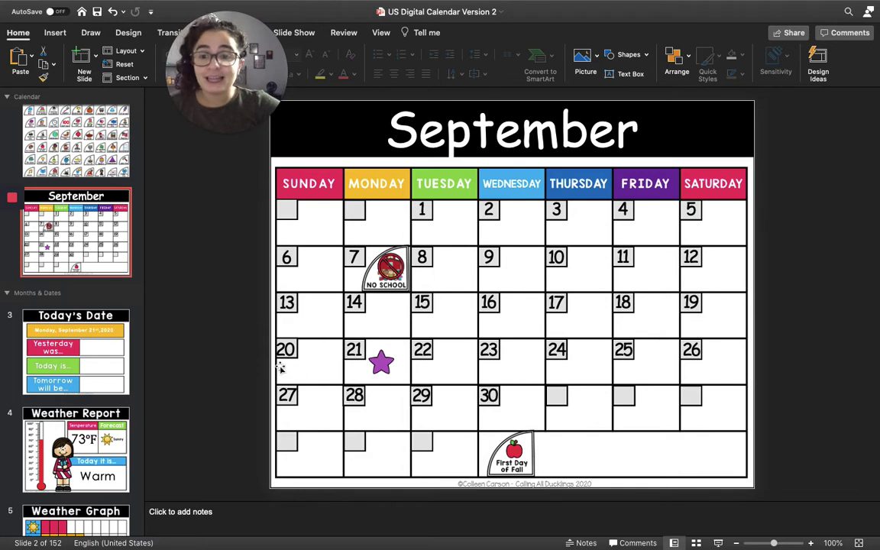
On the Today's Date slide, place the Monday piece in the Today is box.
click(112, 359)
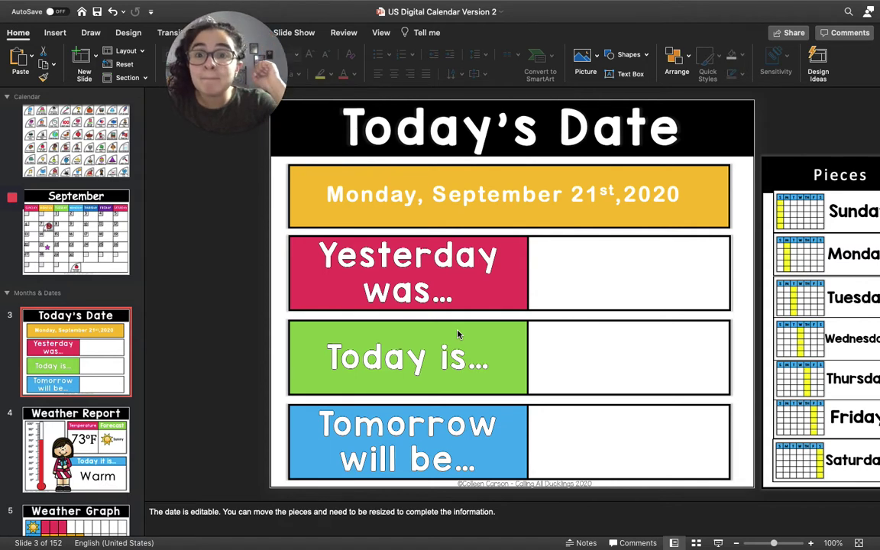
drag(787, 263, 606, 373)
click(204, 260)
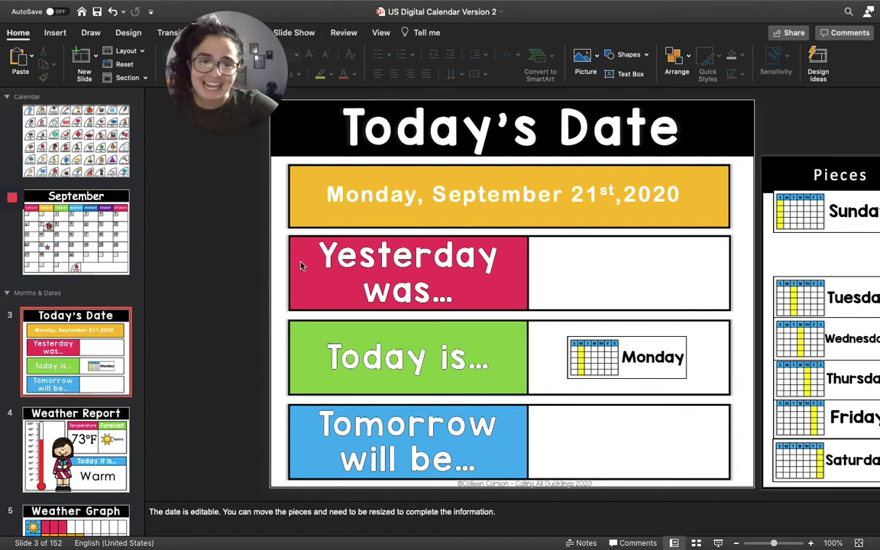
click(831, 211)
Put the Sunday piece in Yesterday was and the Tuesday piece in Tomorrow will be.
drag(830, 211, 624, 271)
click(239, 224)
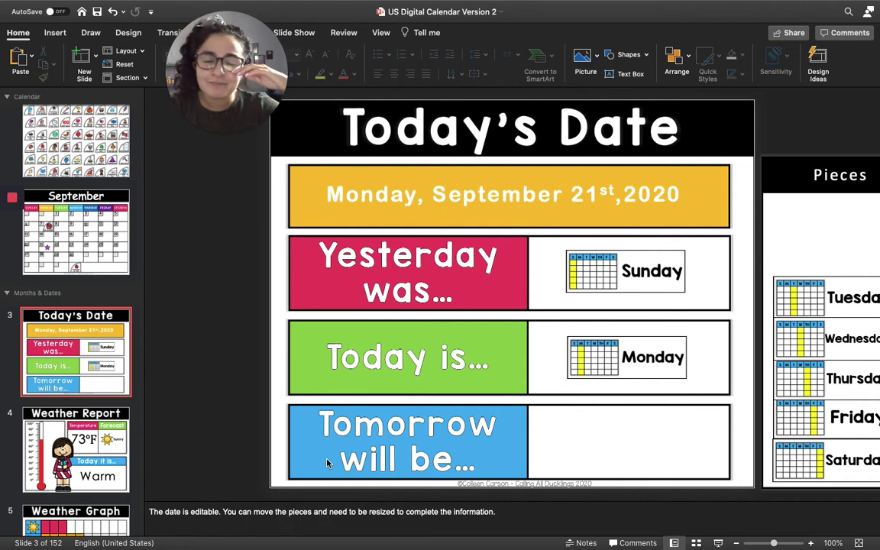
drag(773, 289, 652, 441)
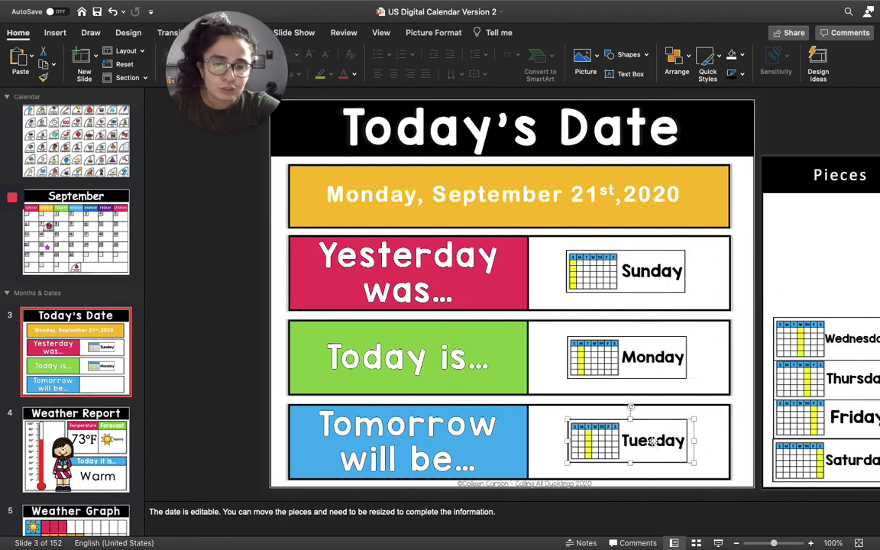
click(202, 250)
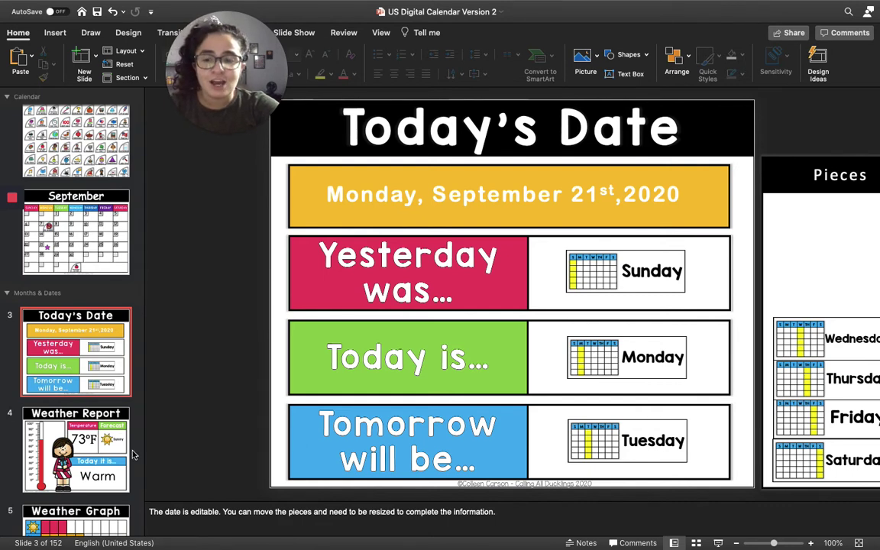
click(91, 456)
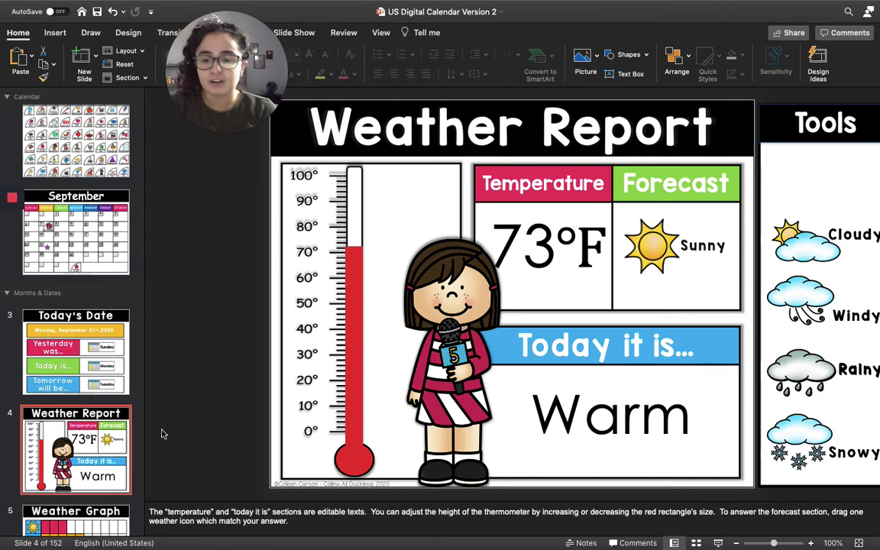
Scroll the slide thumbnail pane down from the Weather Report slide.
scroll(87, 435, down, 5)
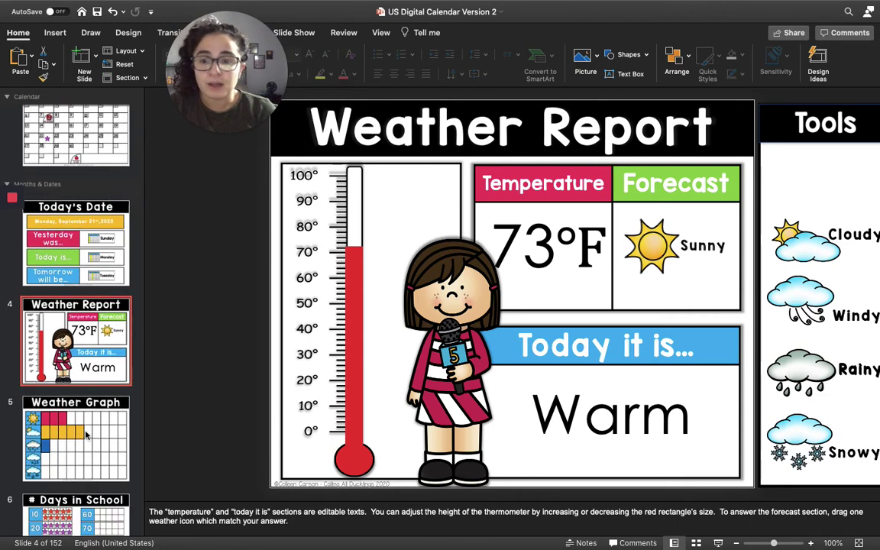
Add a fourth red bar to the sun row on the Weather Graph slide.
click(86, 435)
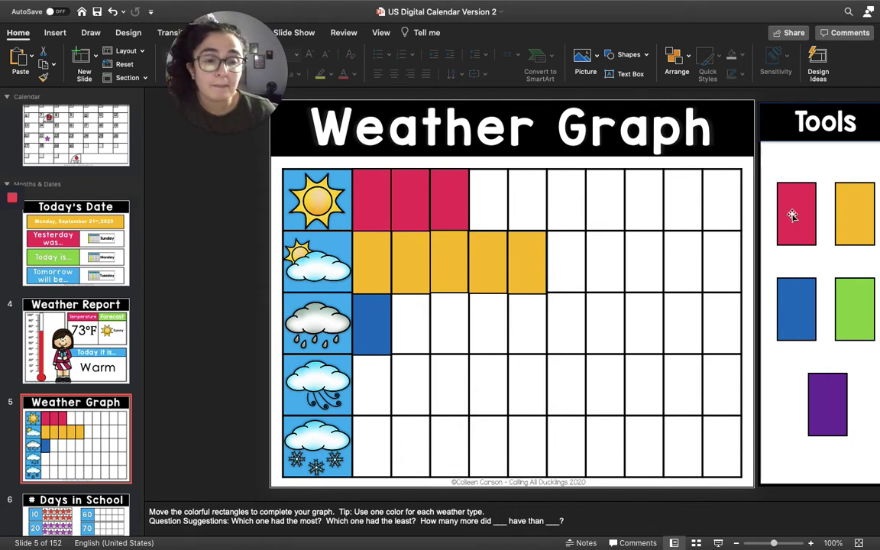
drag(792, 215, 482, 201)
click(199, 189)
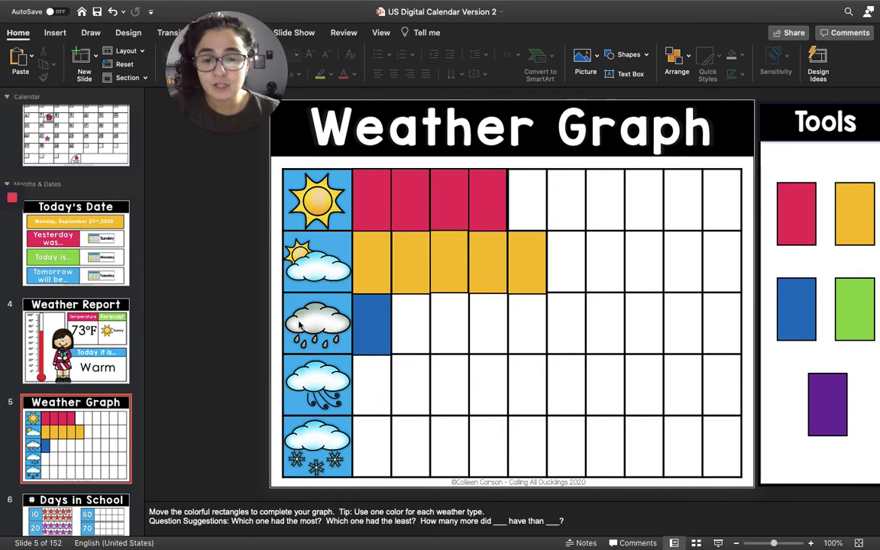
scroll(77, 405, down, 3)
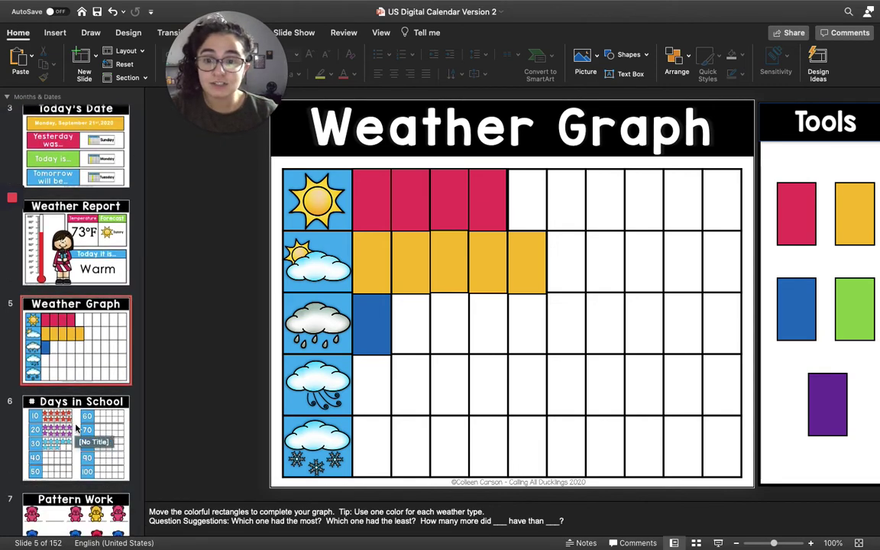
click(76, 430)
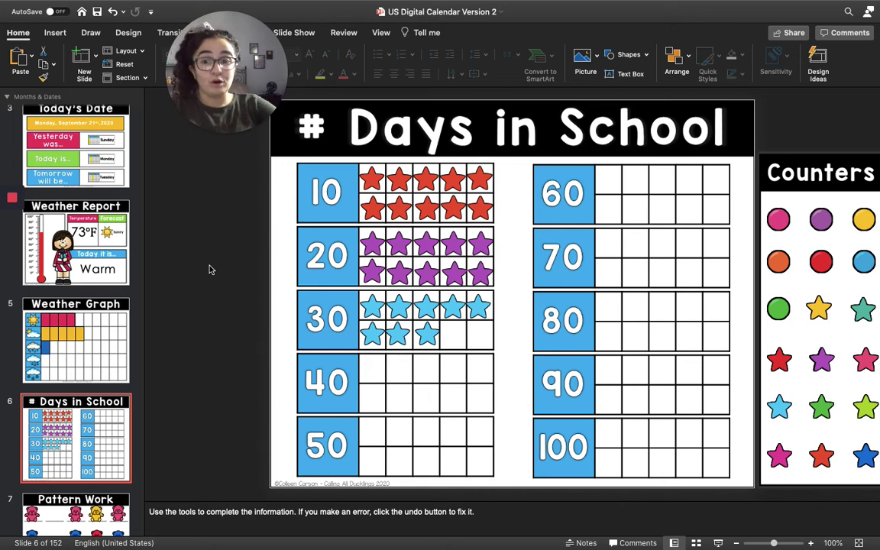
Scroll the slide thumbnail pane further down past the Days in School slide.
scroll(91, 382, down, 3)
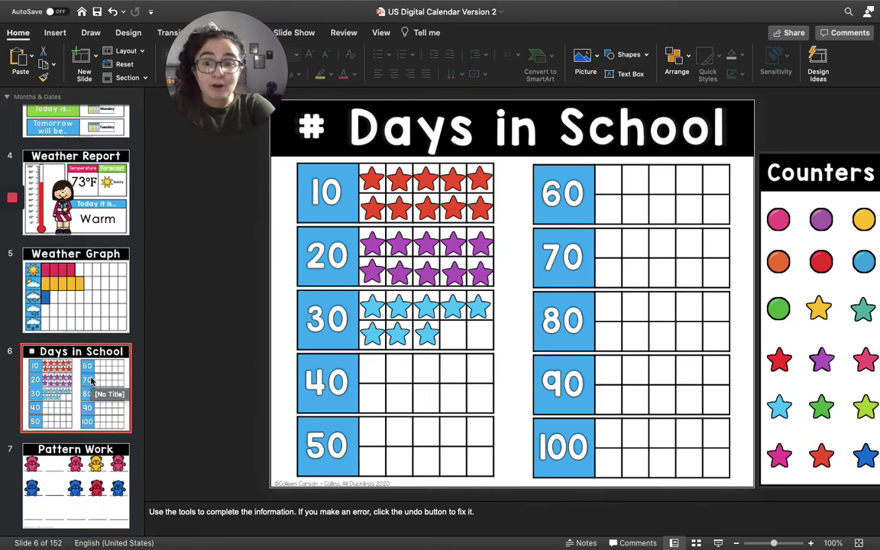
Open slide 7, Pattern Work, with its two incomplete bear pattern rows.
click(84, 483)
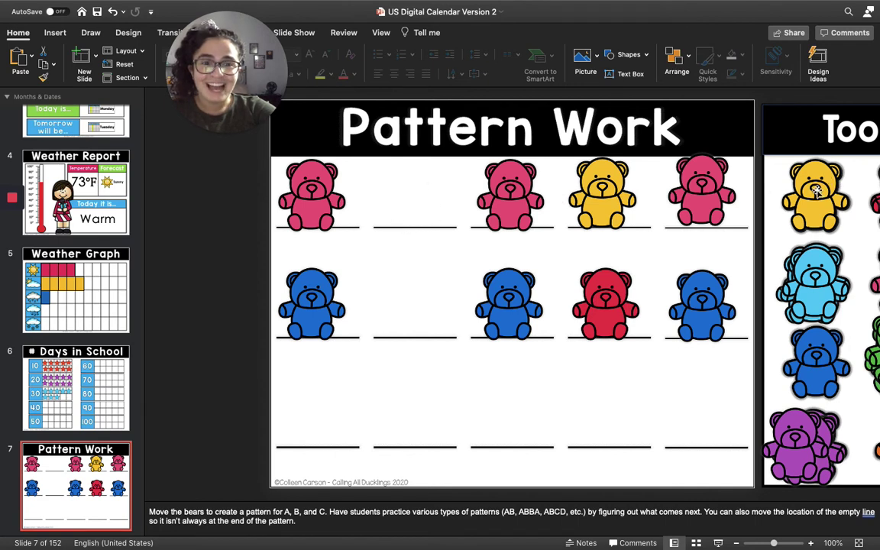
Fill row one's empty slot with a yellow bear, making pink-yellow-pink-yellow-pink.
drag(816, 201, 395, 196)
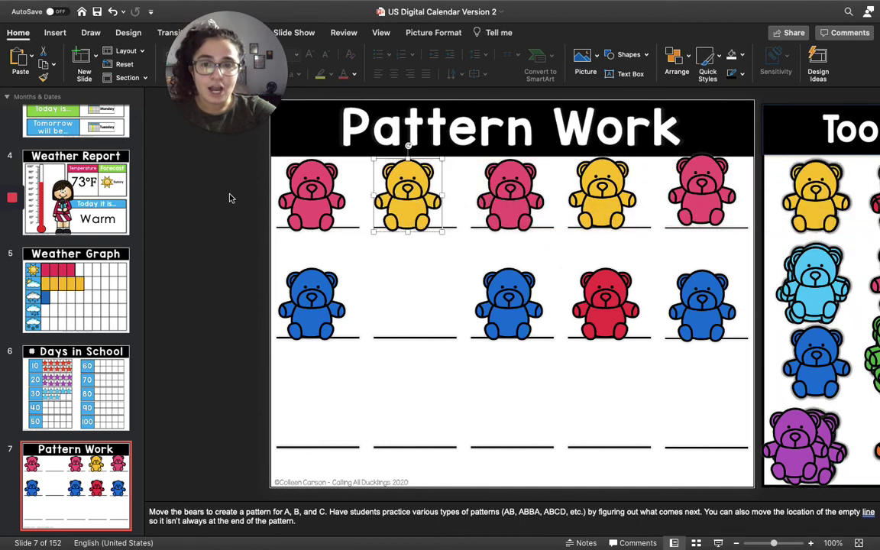
click(226, 198)
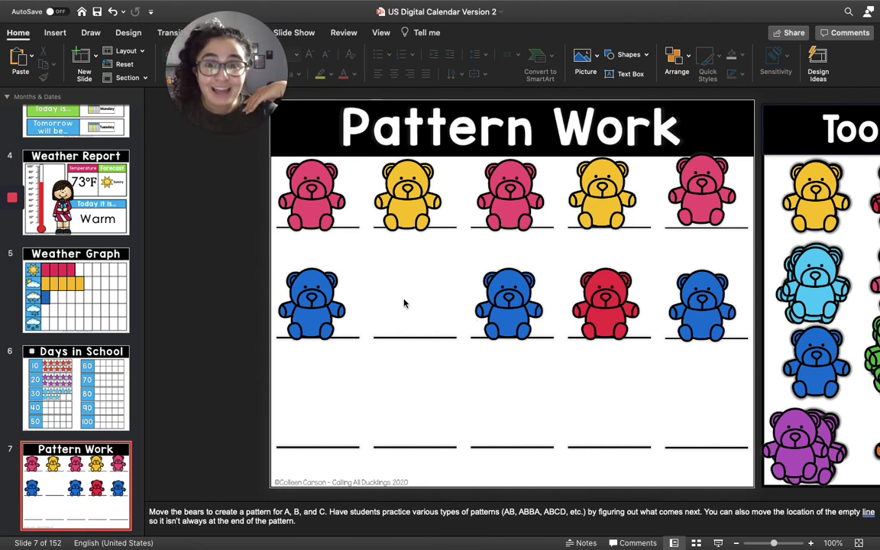
Complete row two with a red bear and start row three with a green bear.
scroll(405, 303, right, 2)
scroll(405, 303, right, 2)
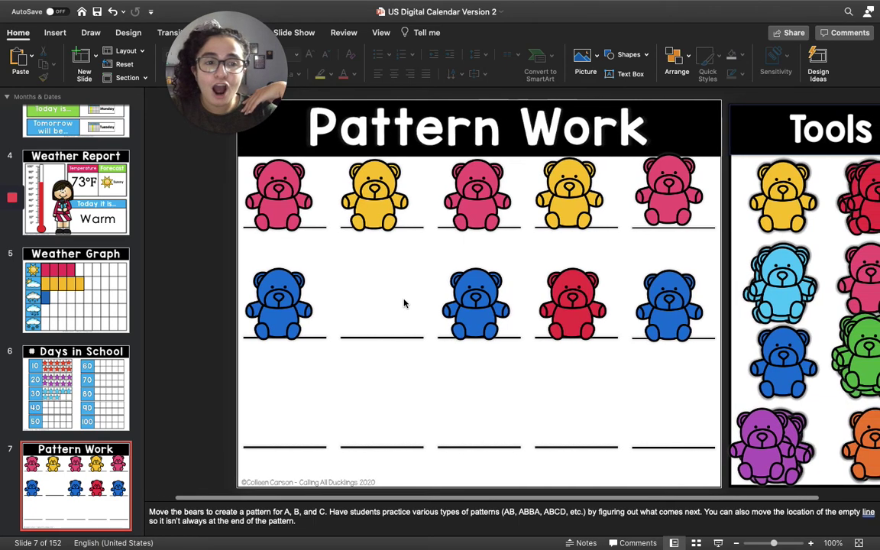
drag(870, 214, 364, 321)
click(170, 252)
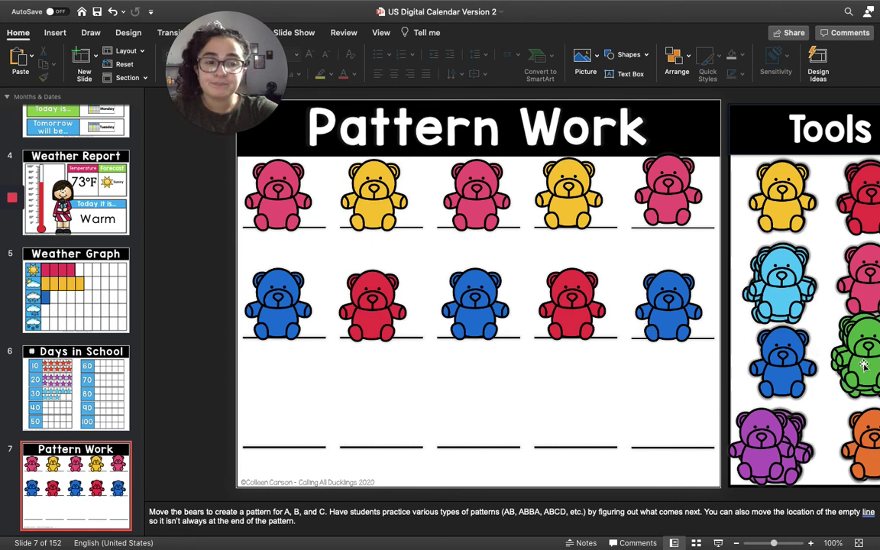
drag(864, 366, 249, 400)
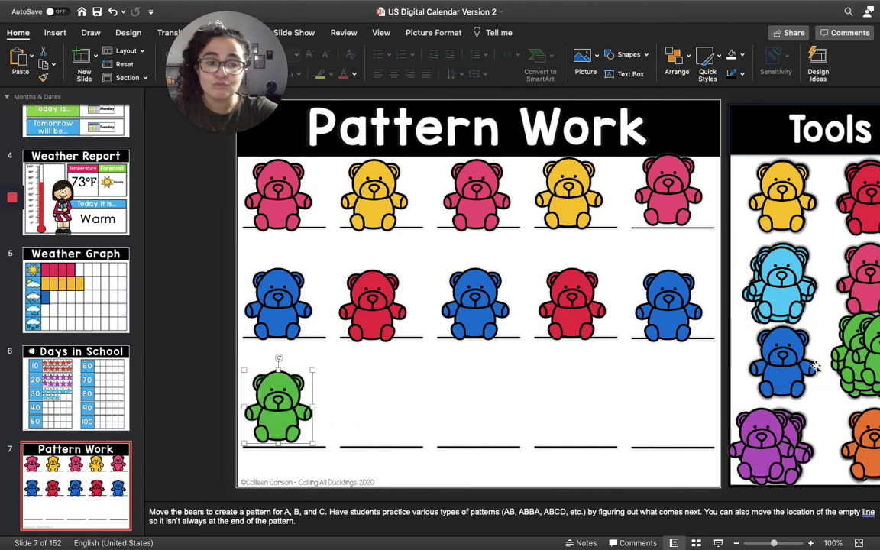
Add green bears to row three's middle and end and an orange bear in slot four.
drag(877, 348, 469, 411)
drag(852, 351, 646, 426)
drag(856, 437, 502, 413)
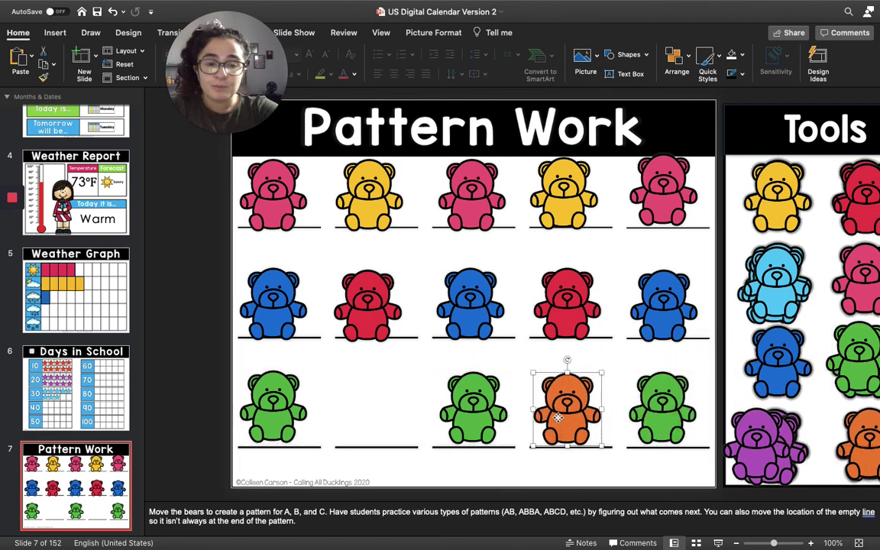
click(167, 253)
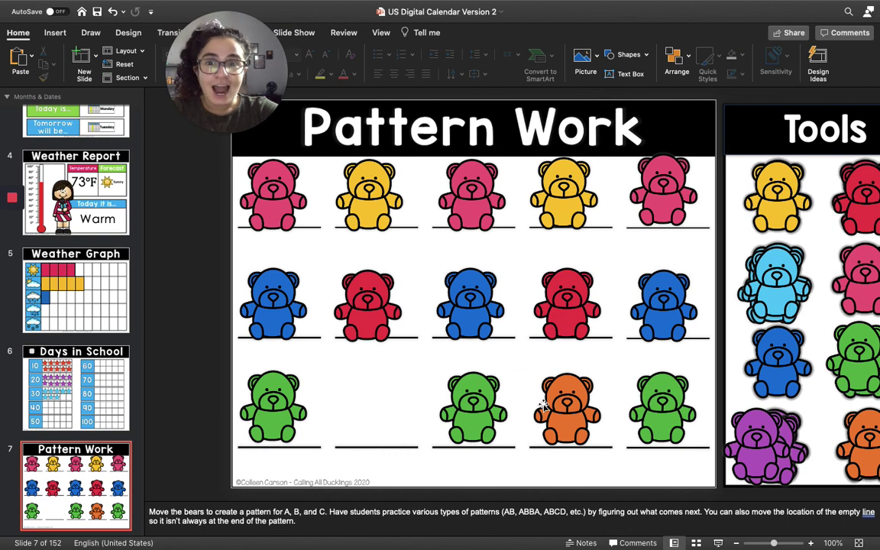
click(864, 456)
Fill row three's empty second slot with an orange bear.
drag(864, 456, 365, 417)
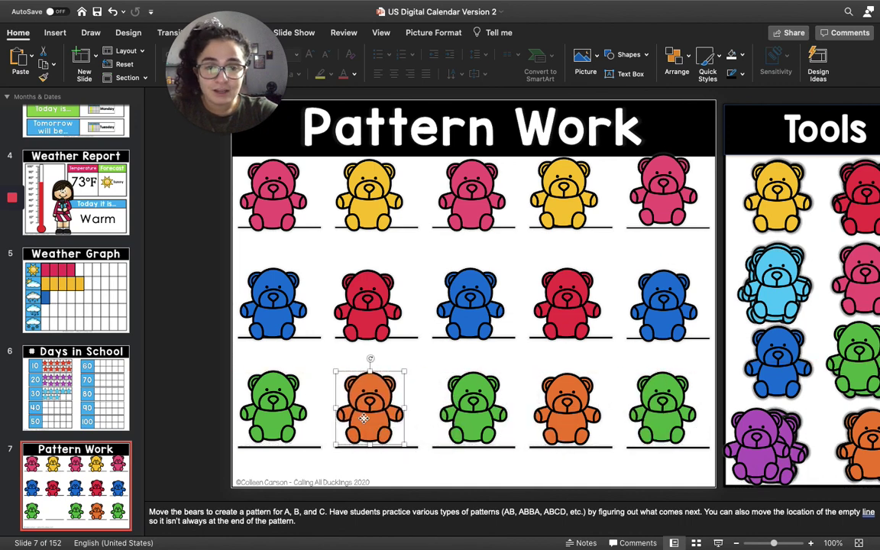
click(185, 316)
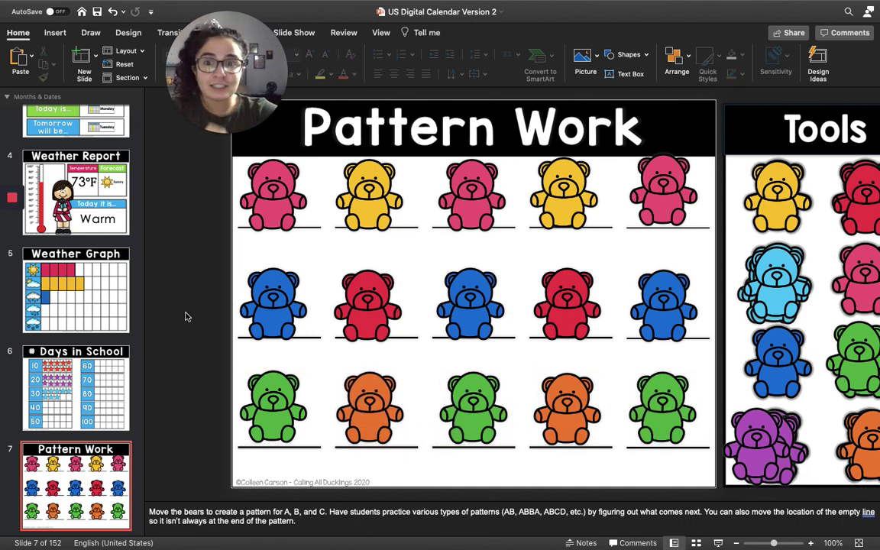